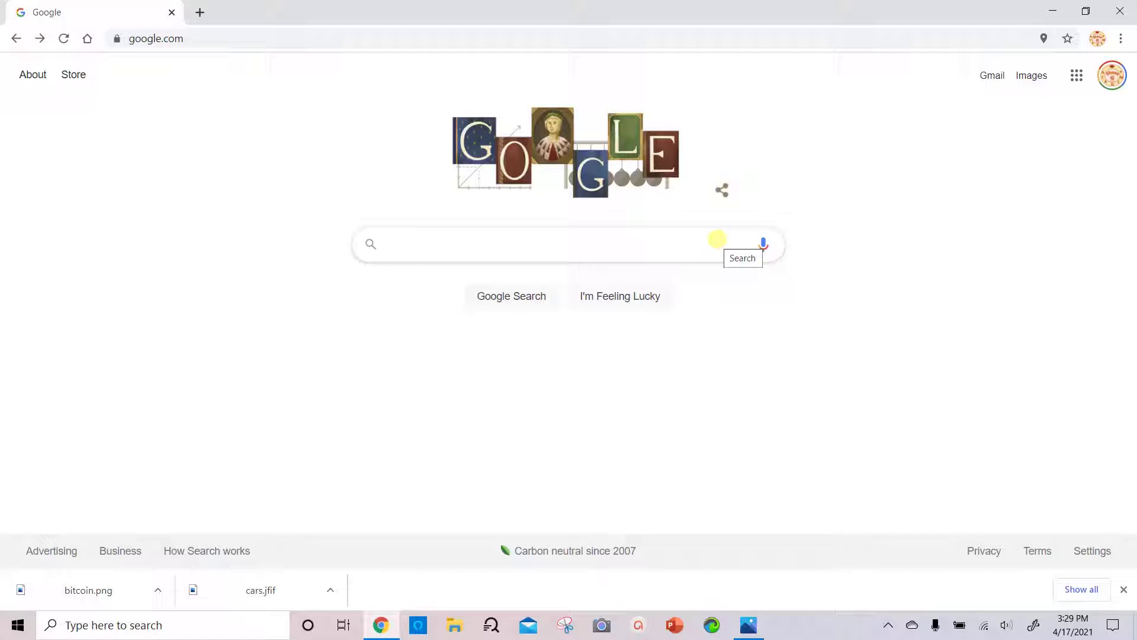
left_click(198, 42)
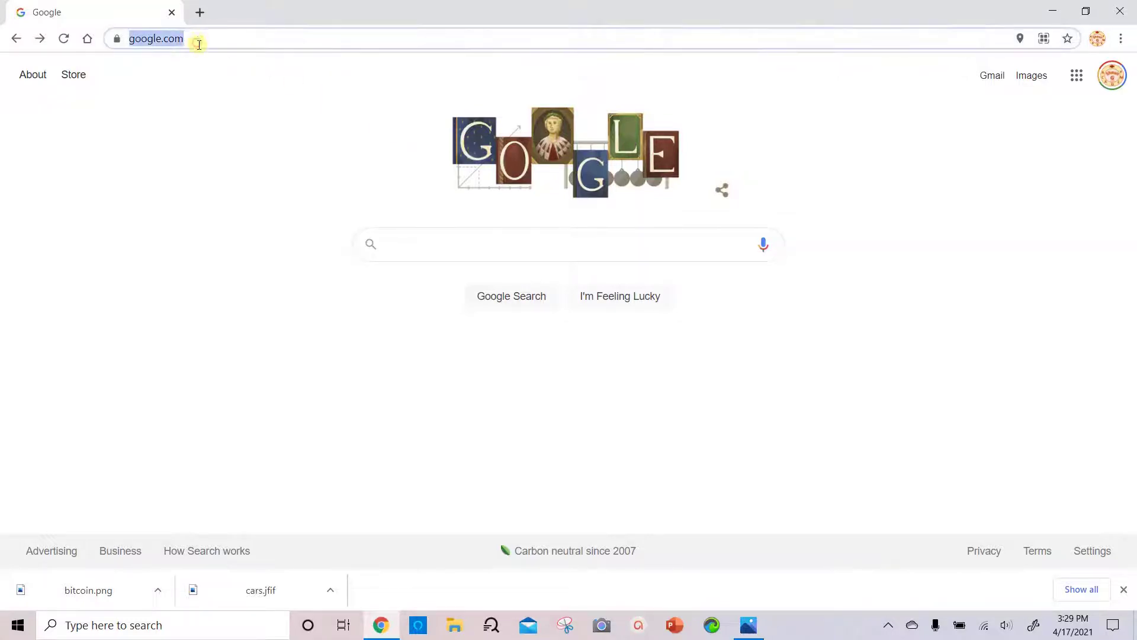
type("www.")
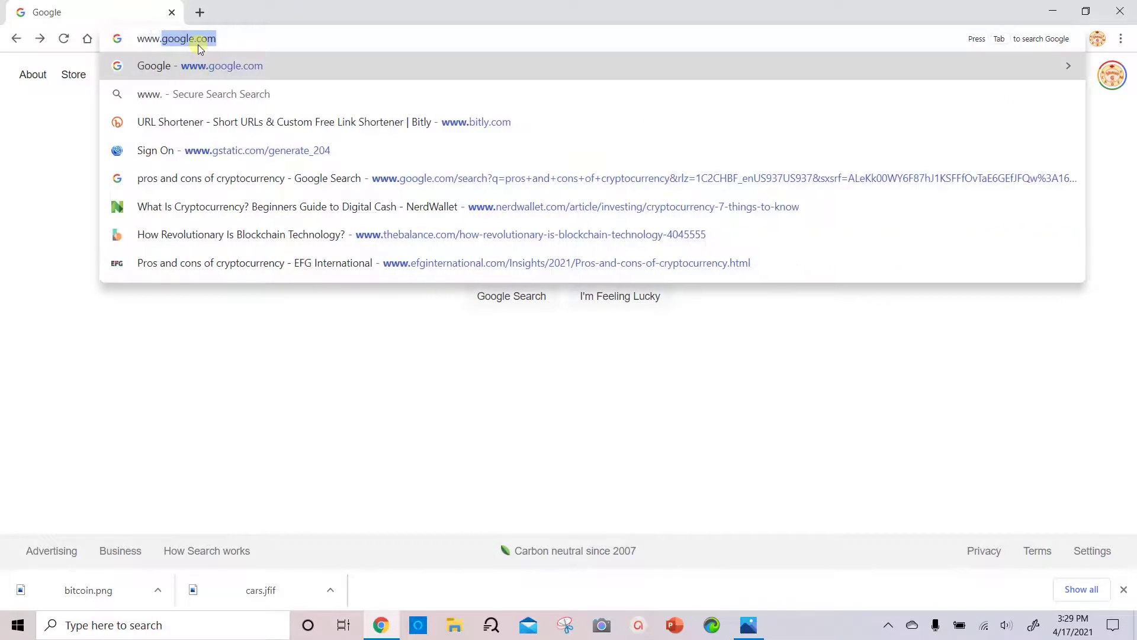
type("google")
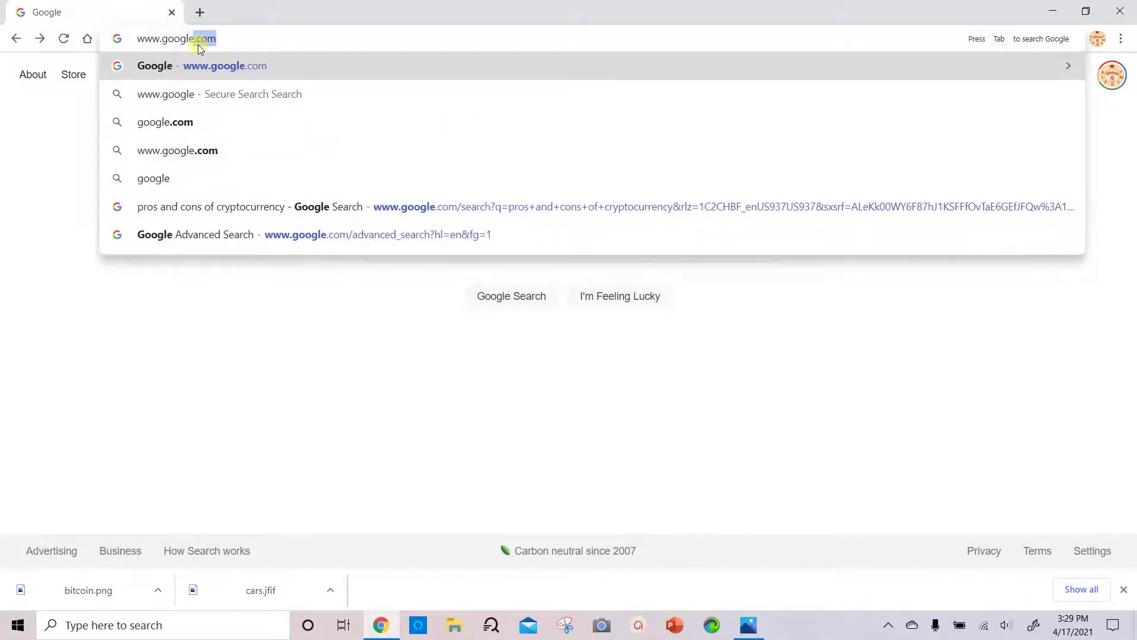
type(".com")
key("Return")
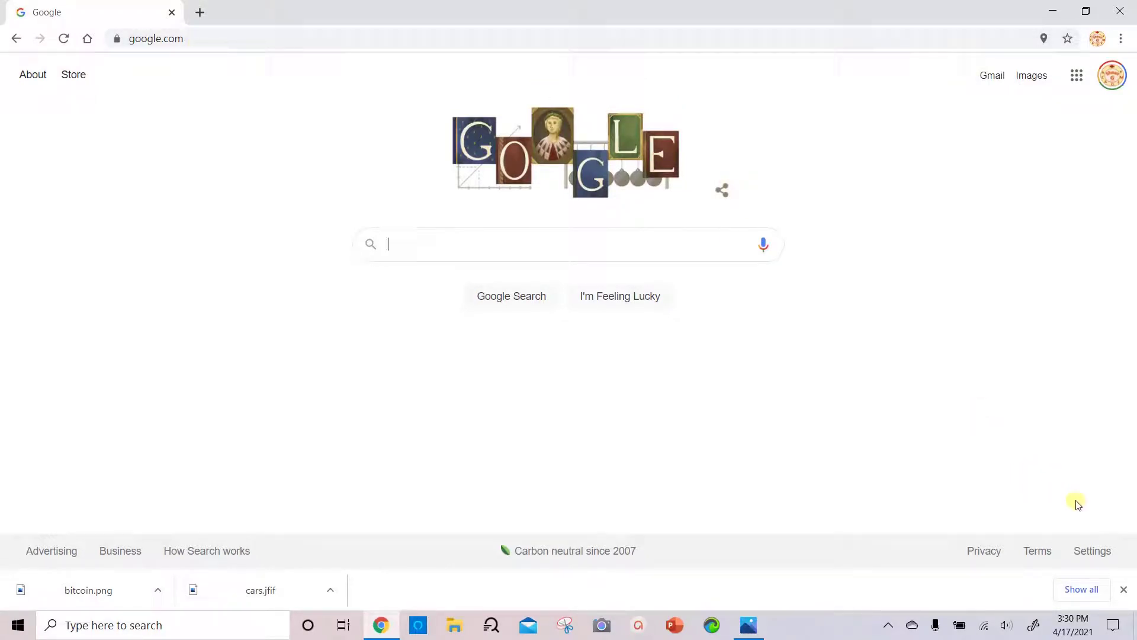
left_click(1097, 552)
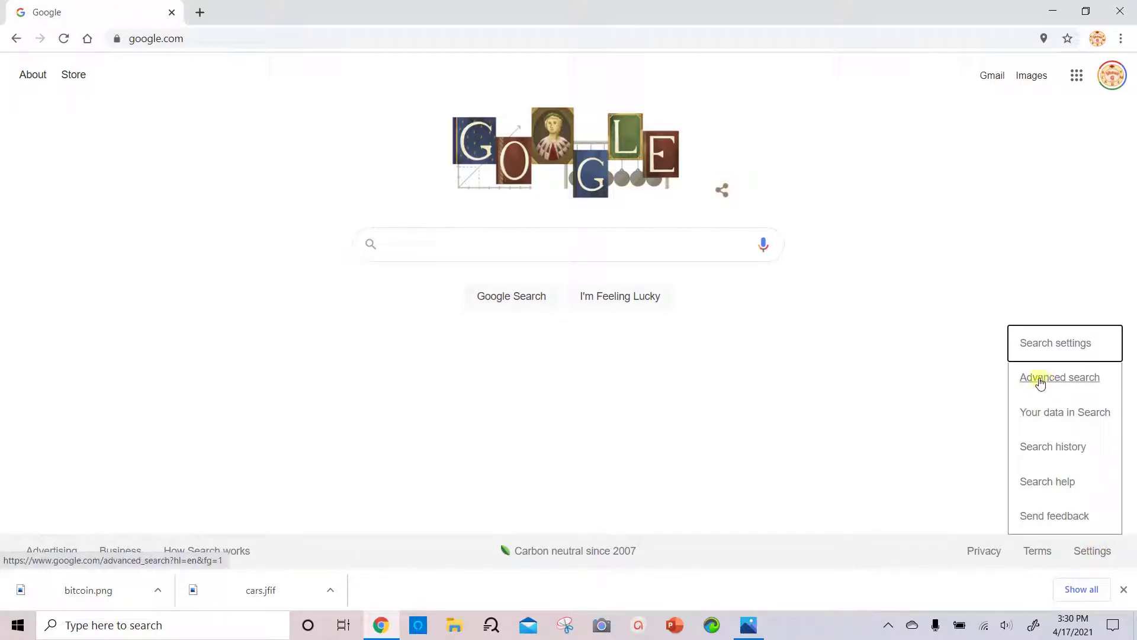
left_click(1040, 382)
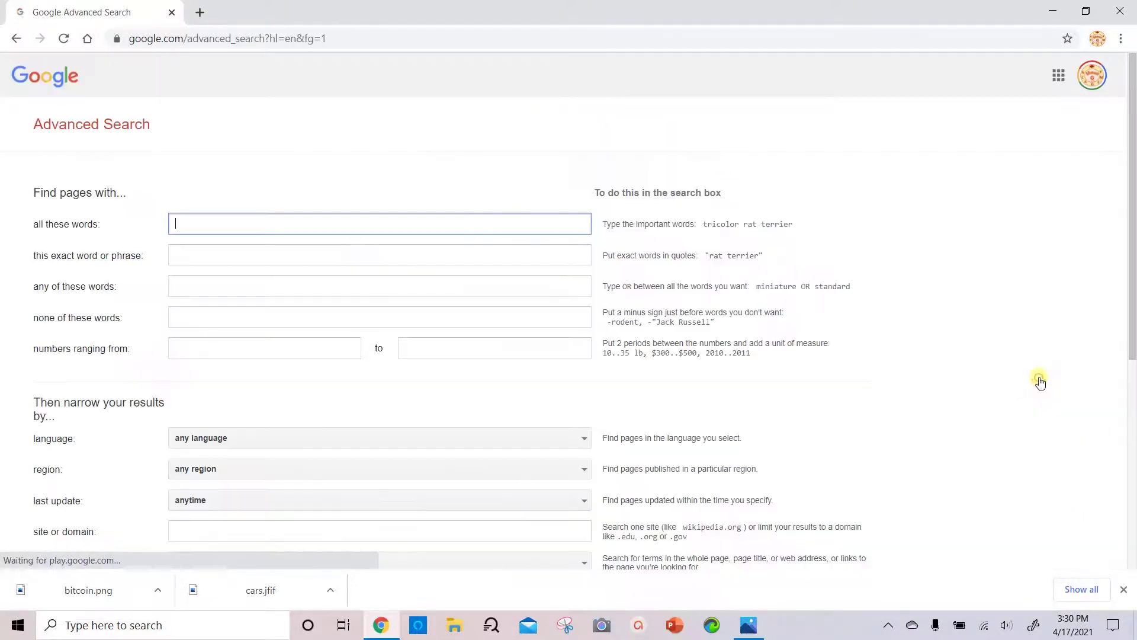
Step: Enter 'luxury cars' in 'all these words' and set usage rights to free to use, share or modify, even commercially
left_click(295, 230)
type("luxu")
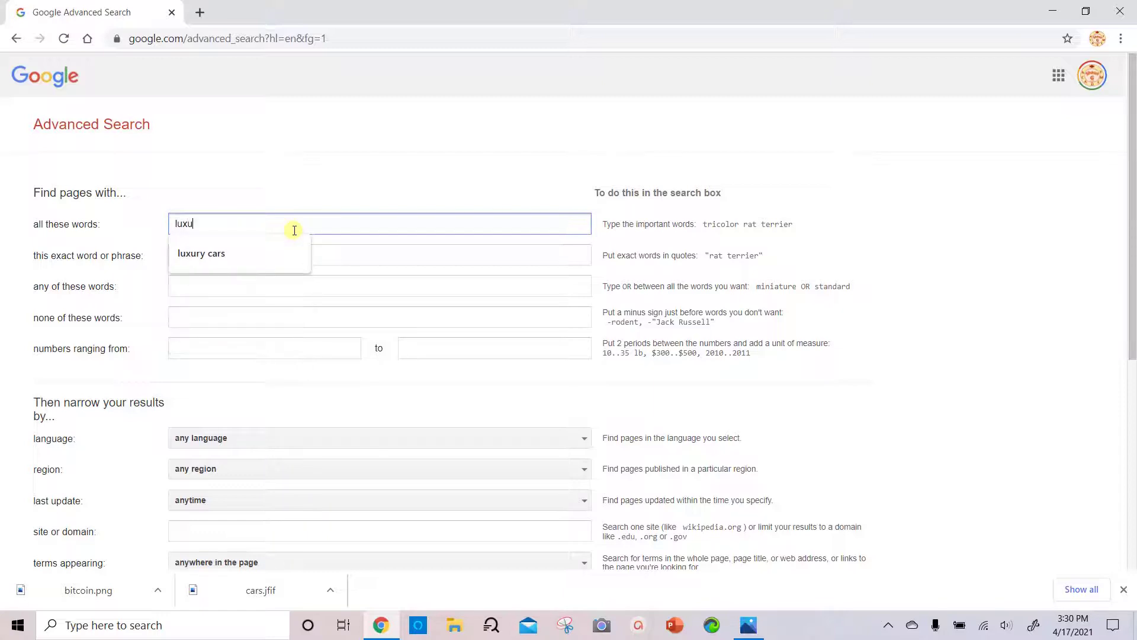
type("ry cars")
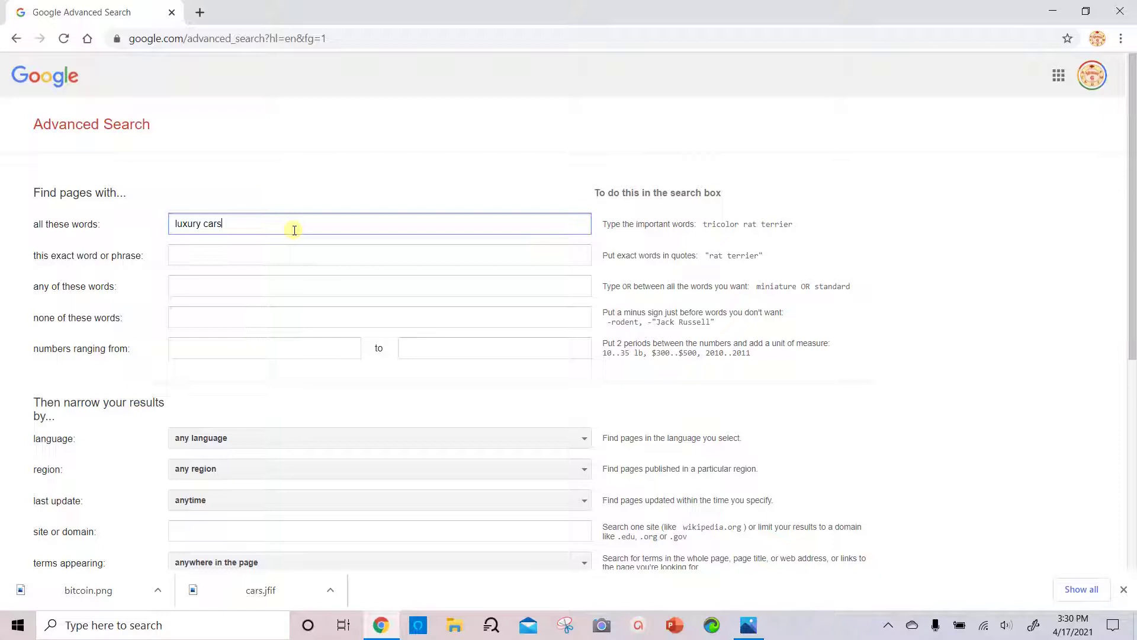
scroll(295, 230, "down", 2)
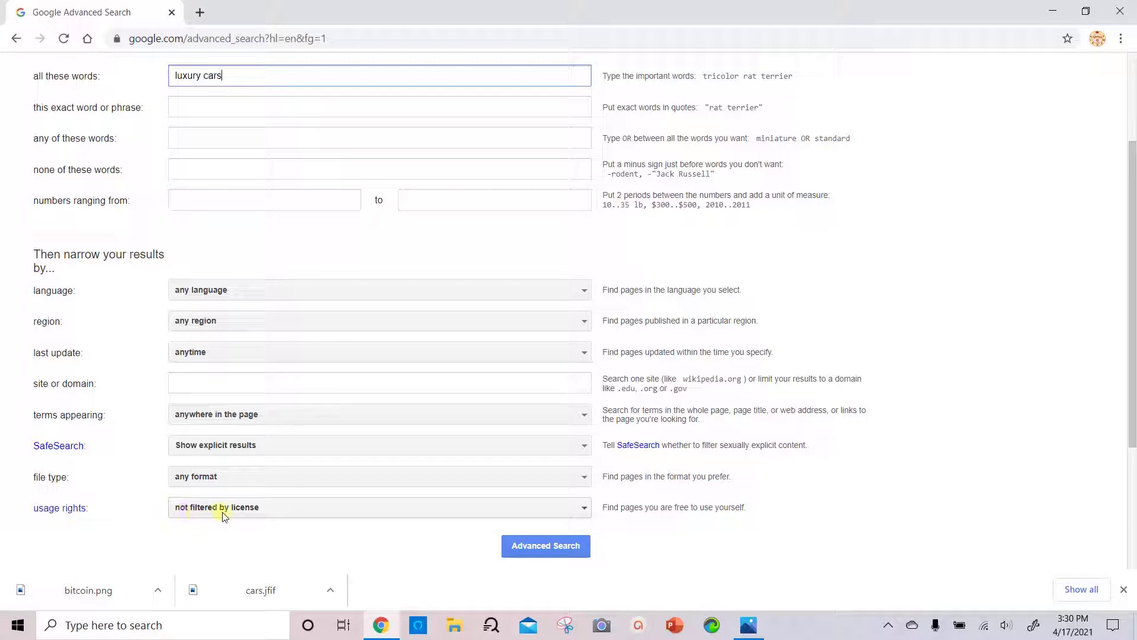
left_click(557, 511)
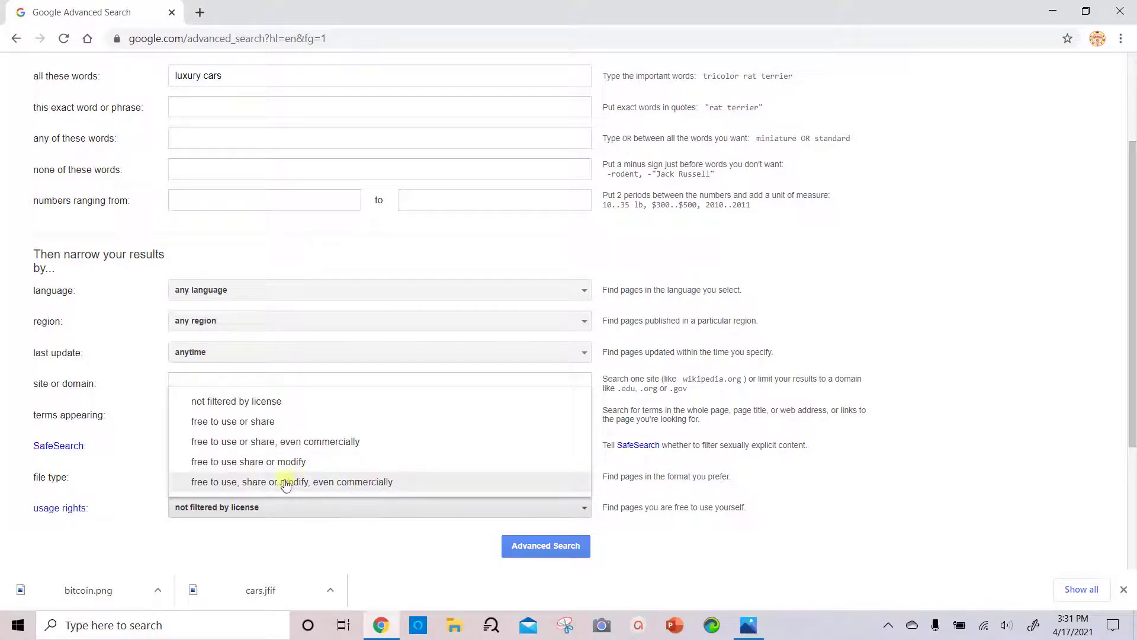
left_click(393, 485)
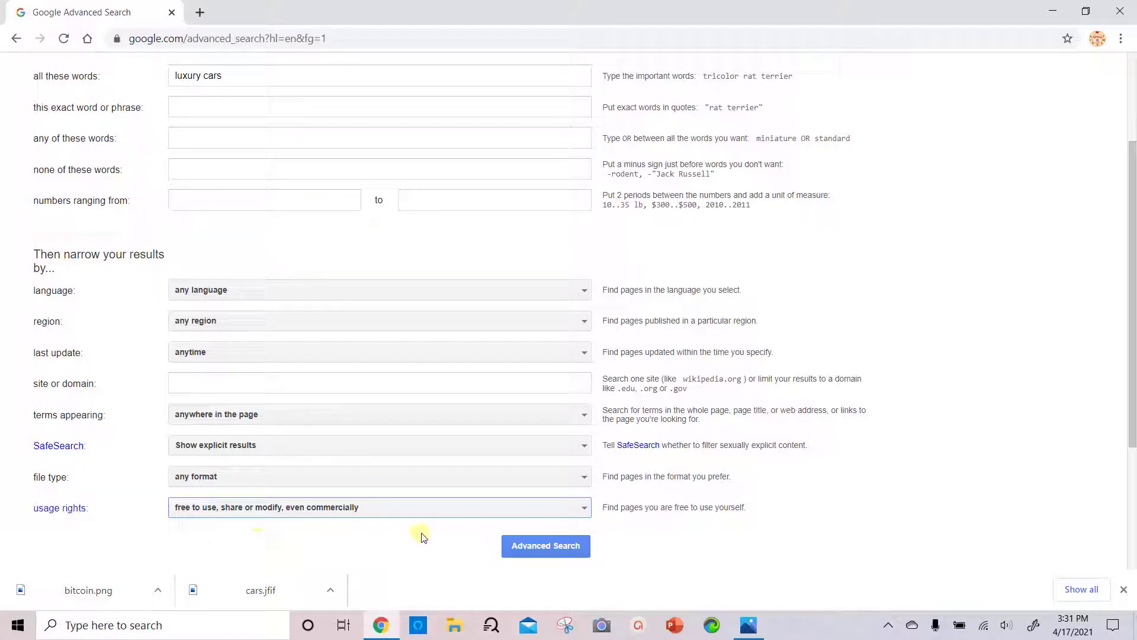
Step: Run the advanced search and browse the Images results for commercially reusable luxury car photos
left_click(544, 548)
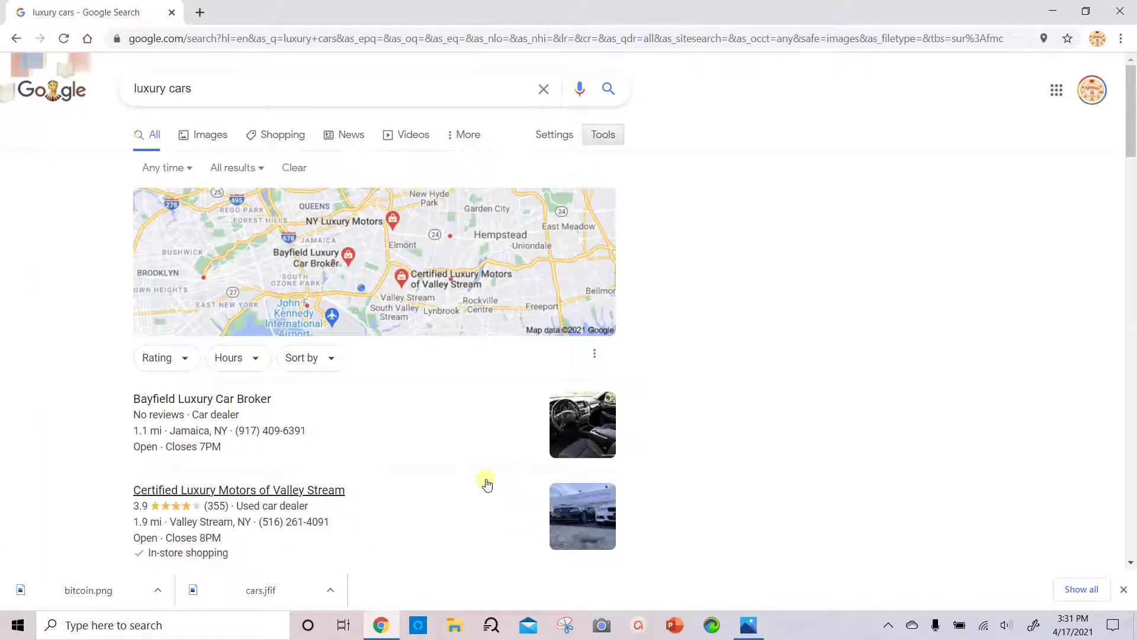
left_click(210, 135)
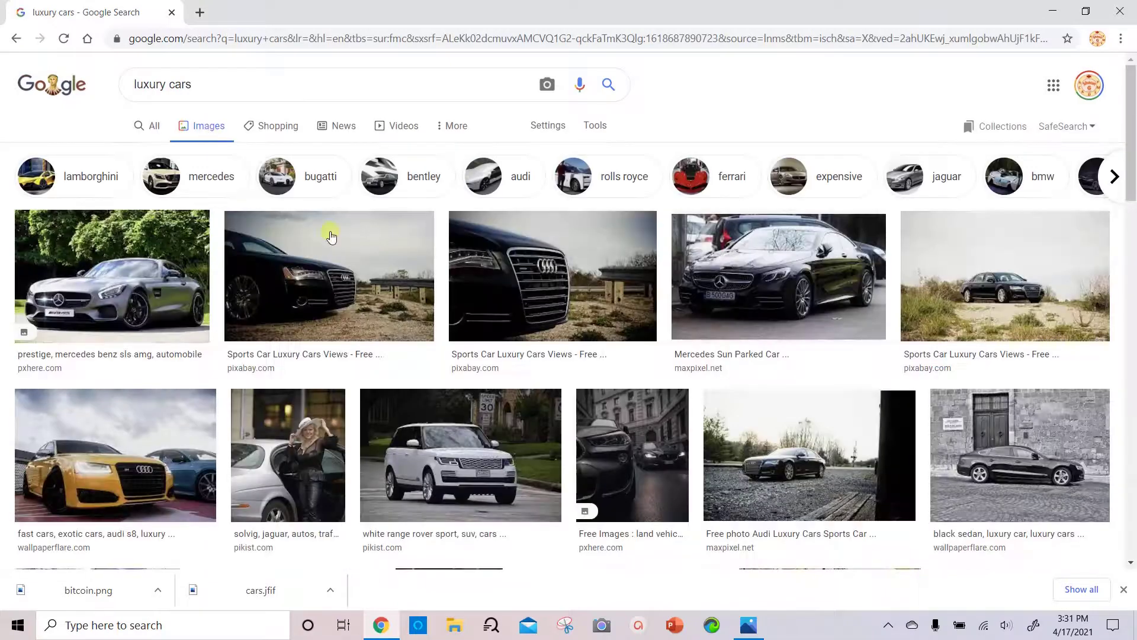
scroll(521, 368, "down", 5)
scroll(530, 382, "down", 4)
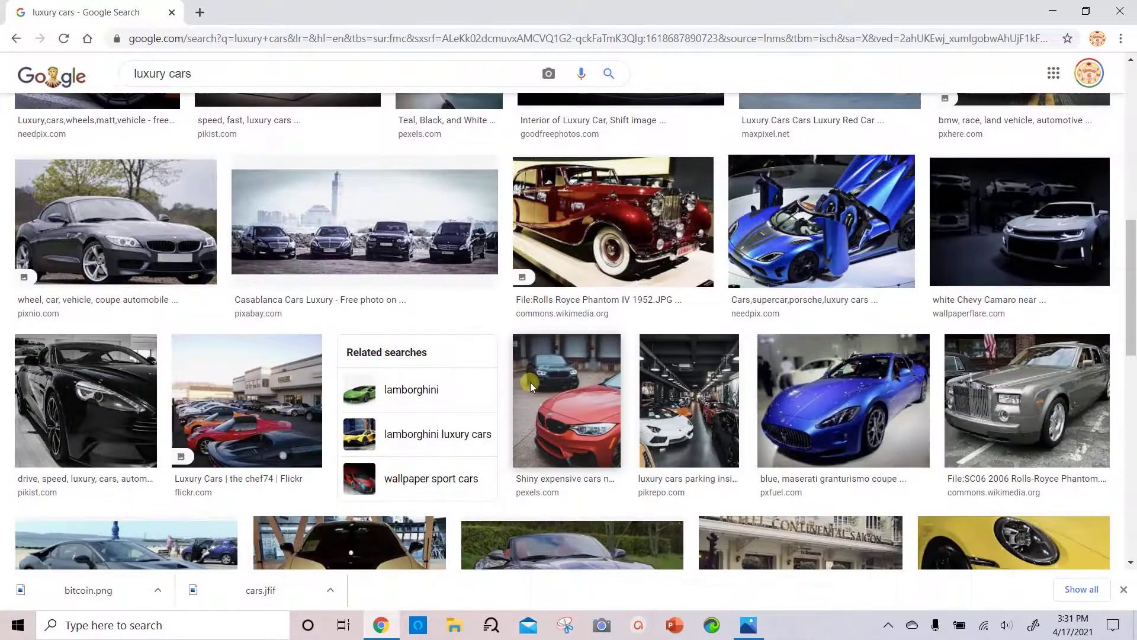
scroll(531, 382, "up", 4)
scroll(530, 360, "up", 5)
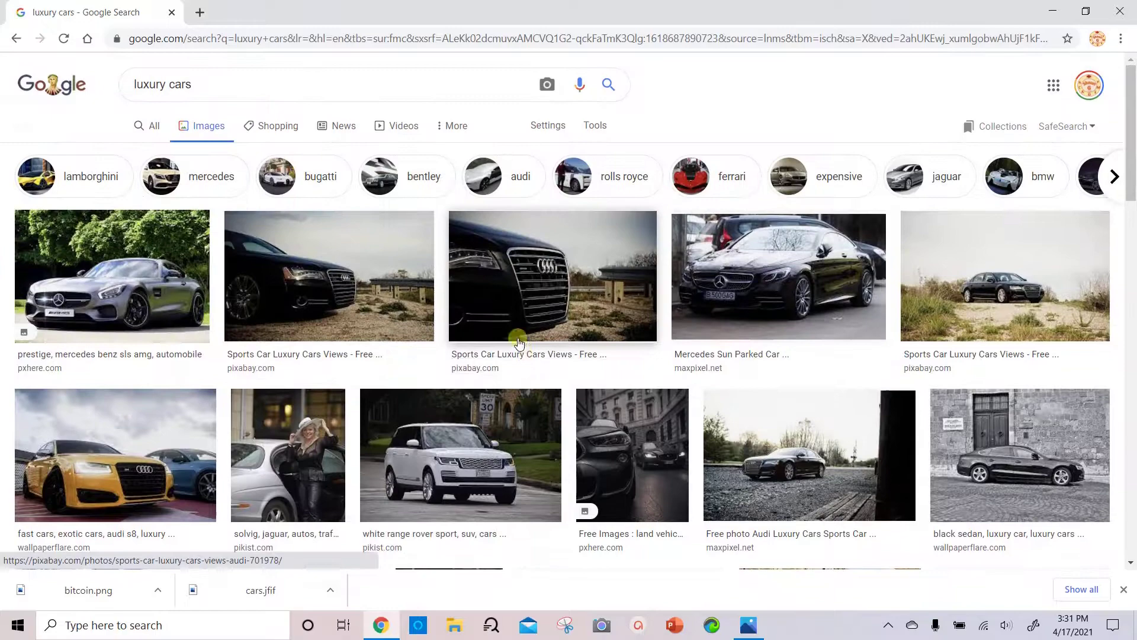
scroll(531, 379, "down", 2)
scroll(535, 394, "up", 2)
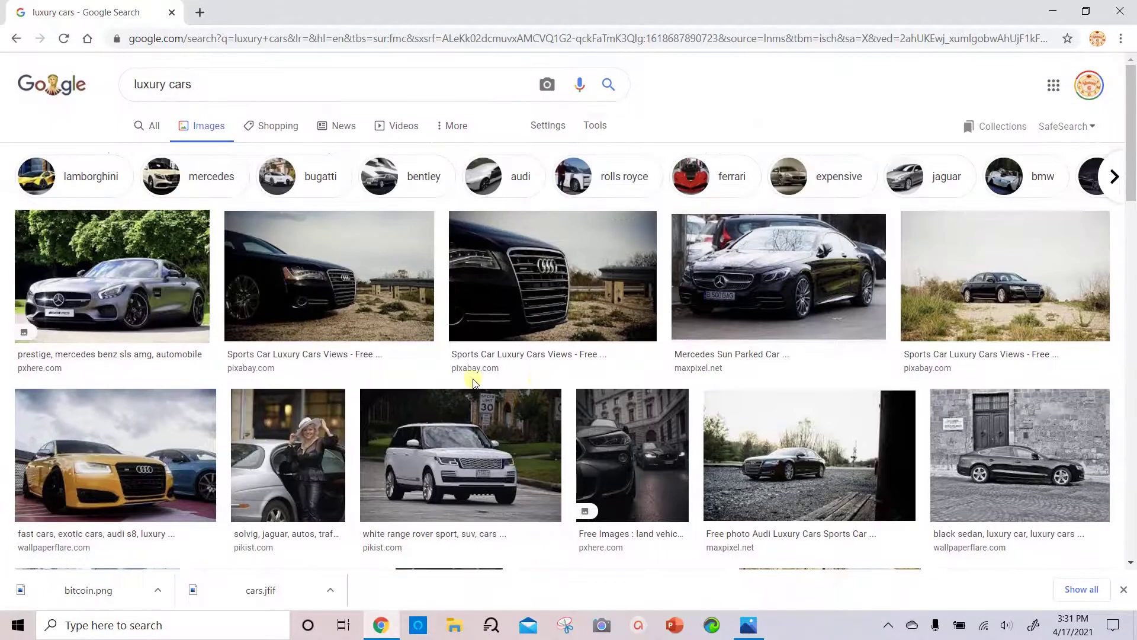
Step: Save the white Range Rover image to the Desktop under the file name car
right_click(433, 469)
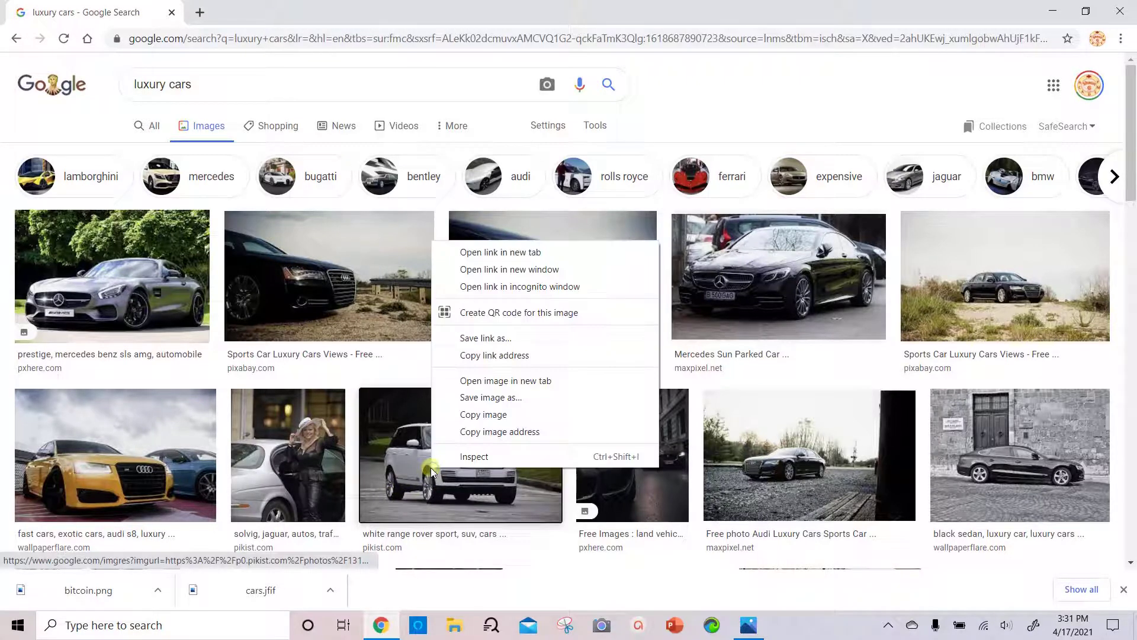
left_click(511, 398)
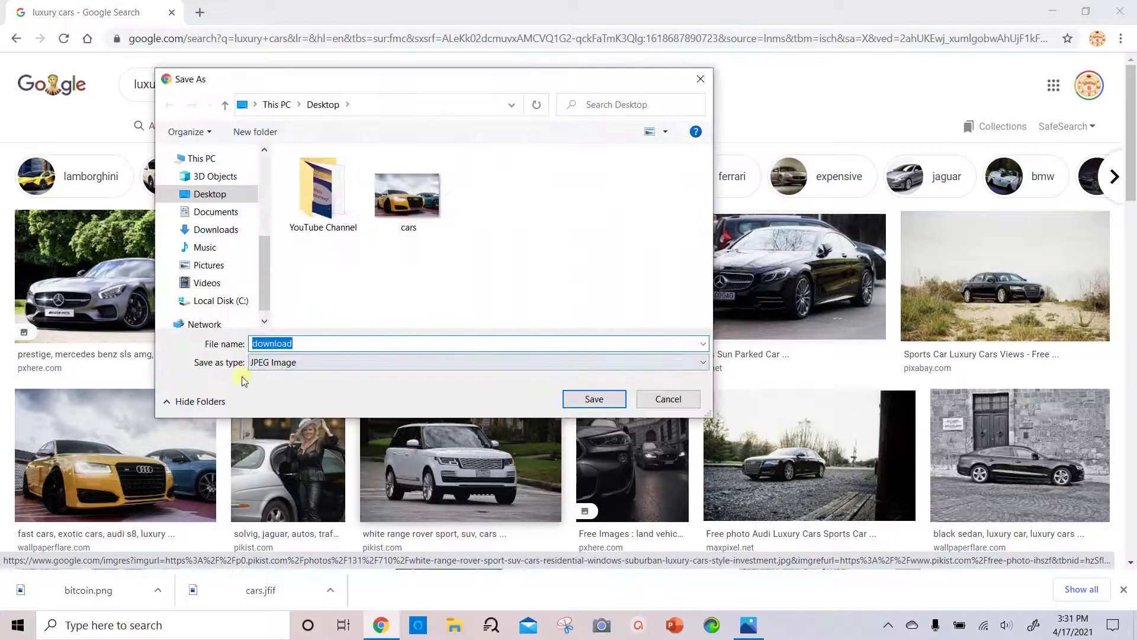
left_click(210, 194)
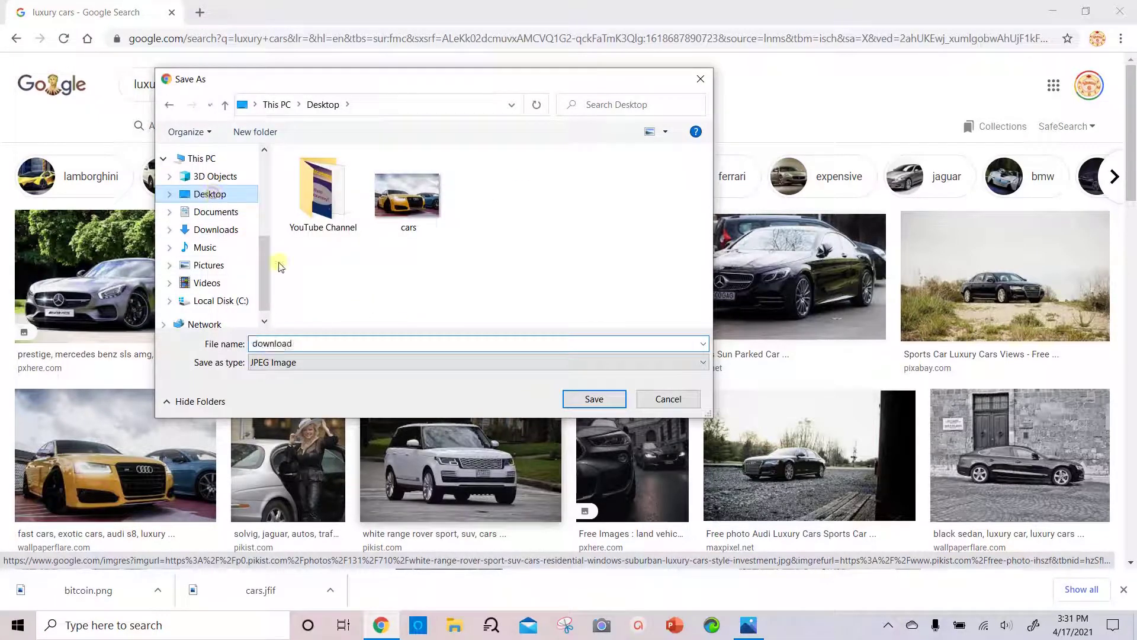
left_click(325, 342)
double_click(325, 342)
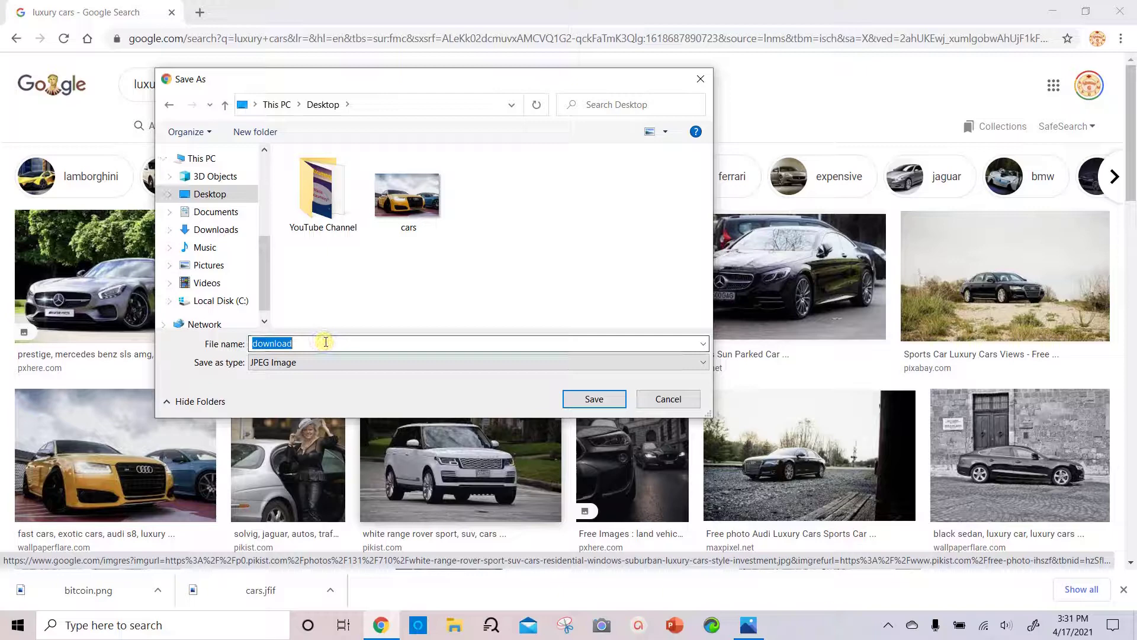
type("car")
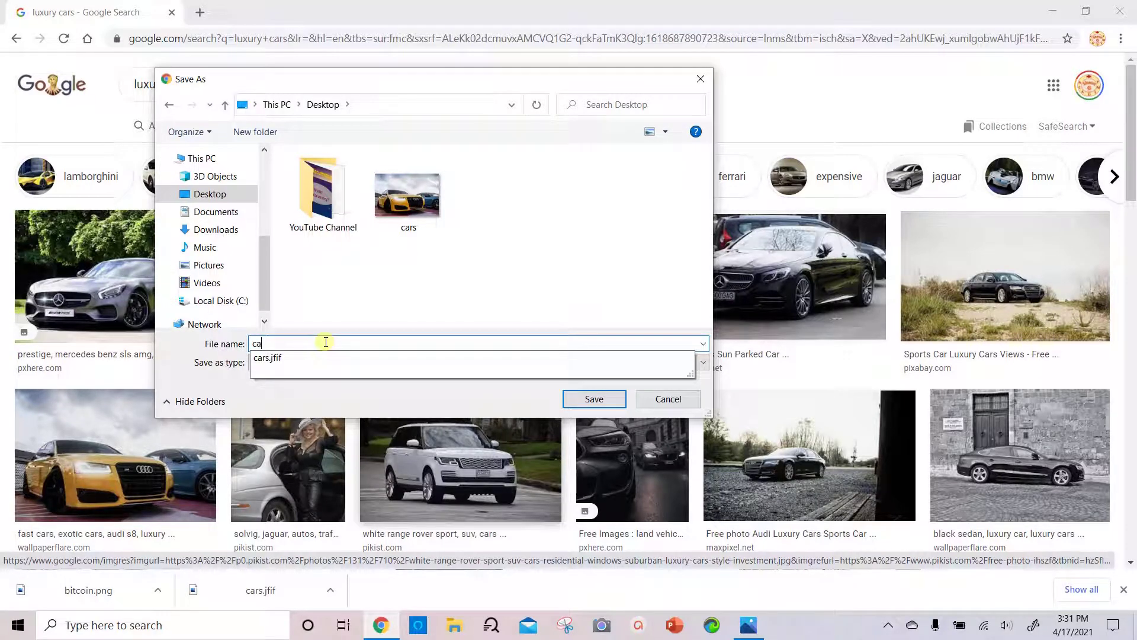
left_click(591, 399)
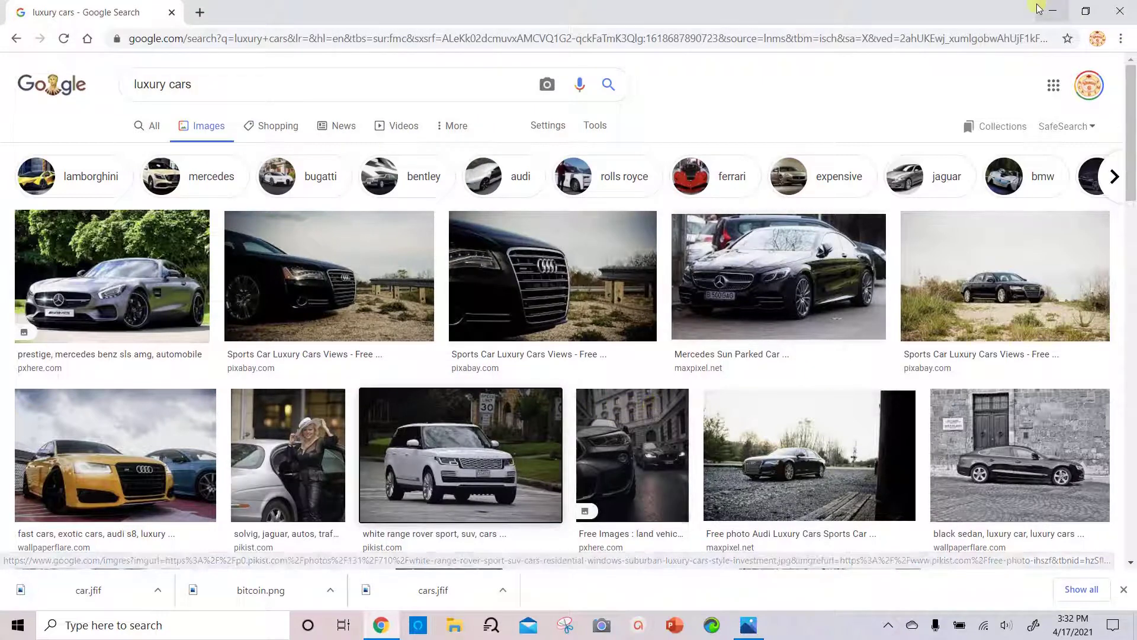
Step: Minimize the browser and open the saved car picture from the desktop
left_click(1055, 12)
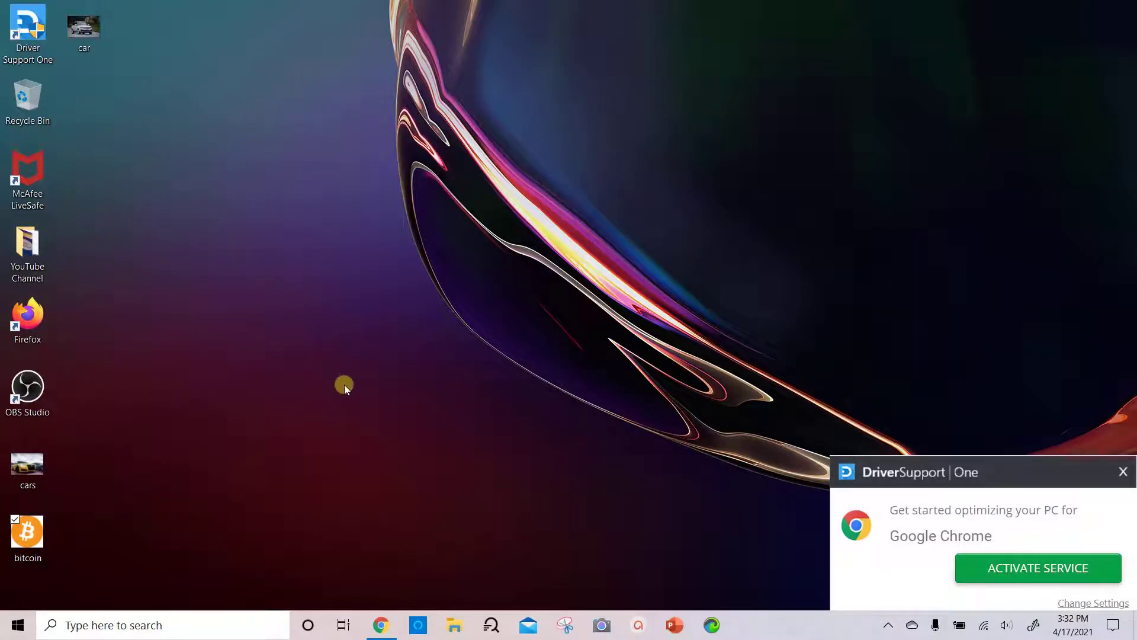
double_click(19, 471)
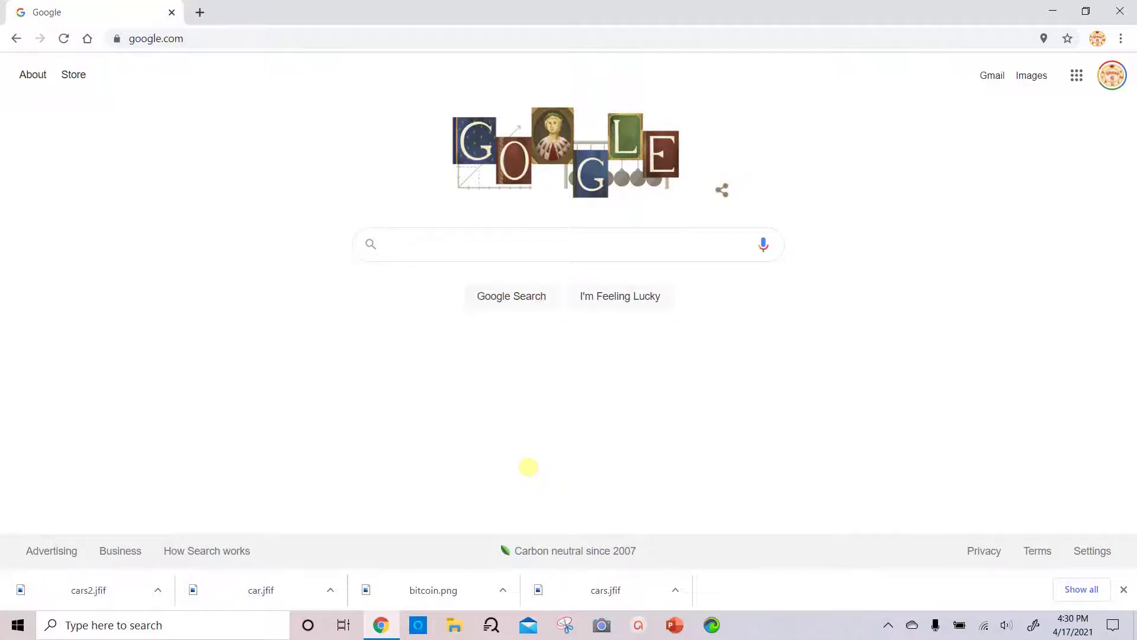
Step: Search Google for 'sports'
type("sports")
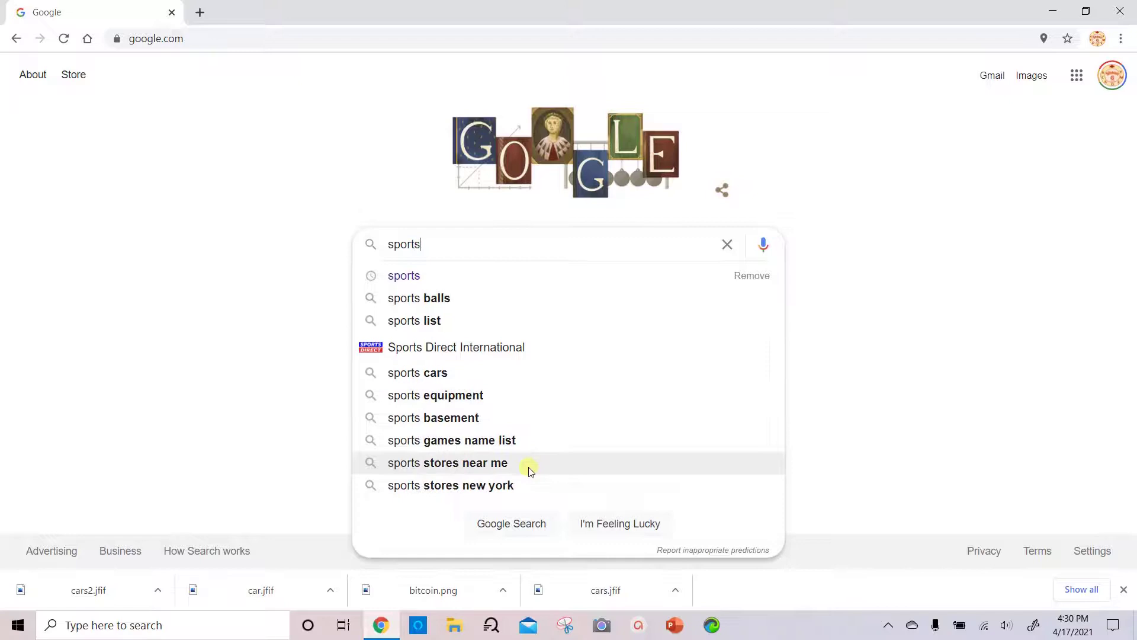
key("Return")
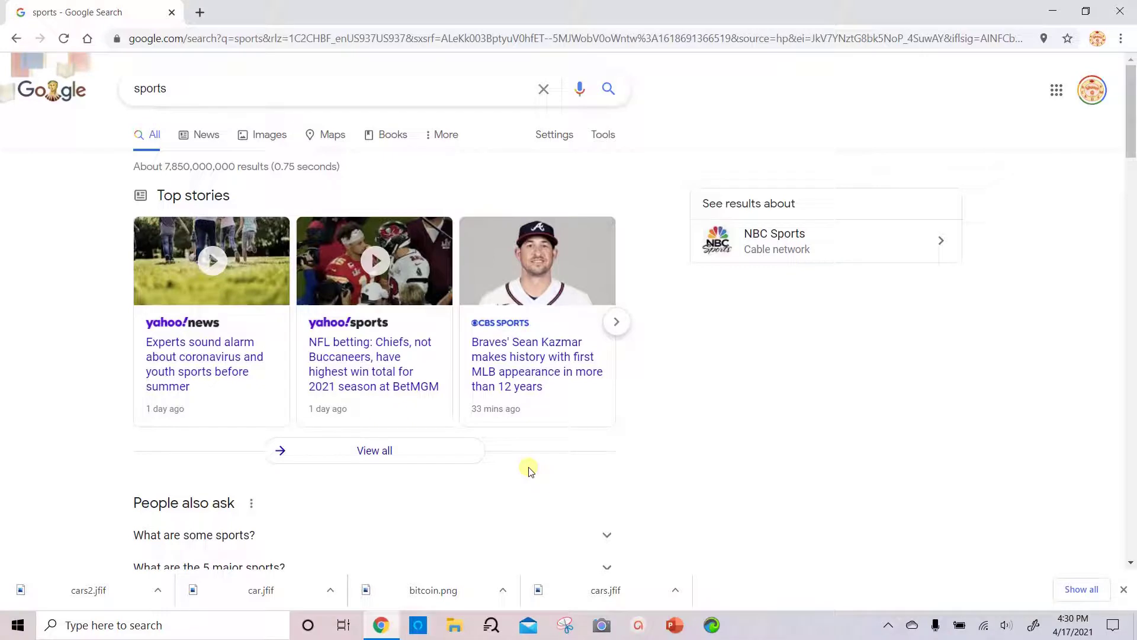
Step: On the Advanced Search page, limit usage rights to free to use, share or modify, even commercially
left_click(553, 139)
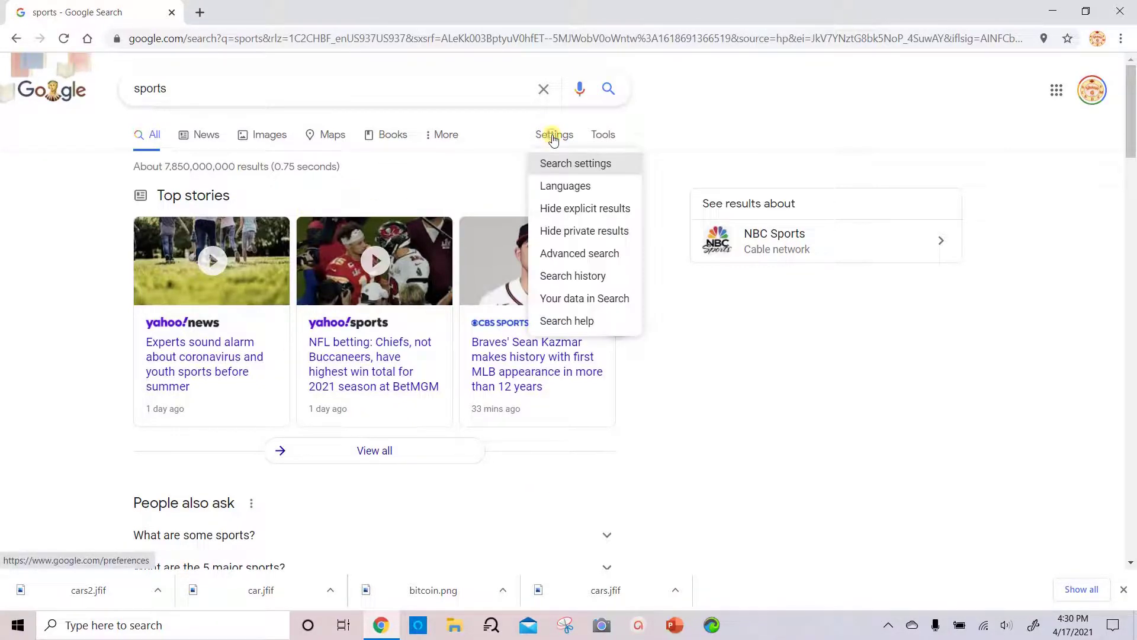
left_click(574, 254)
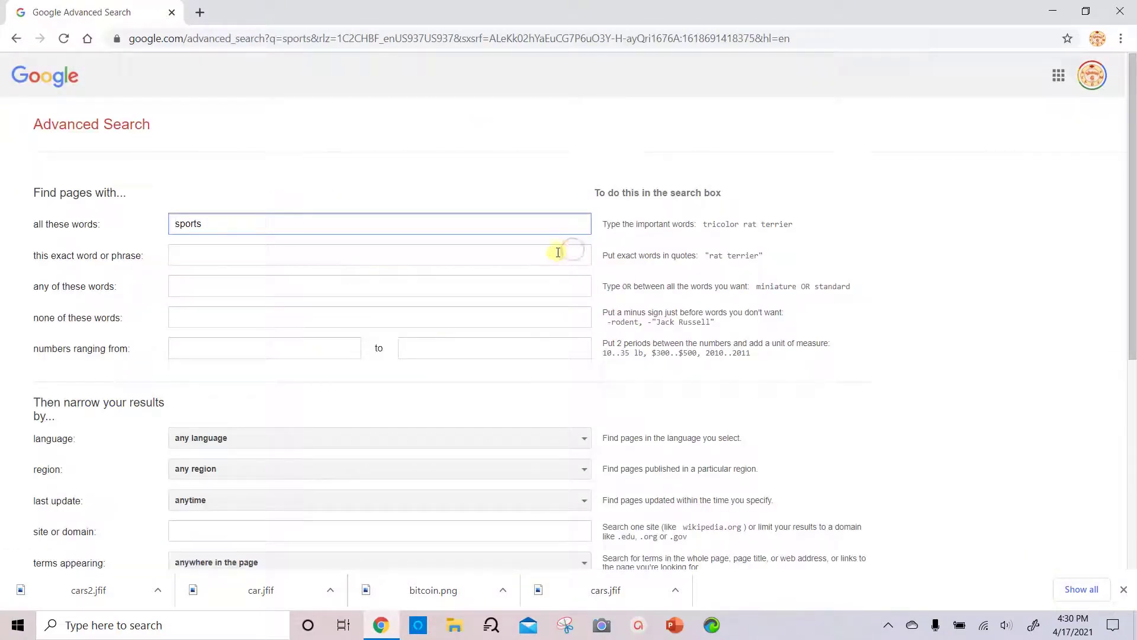
scroll(355, 344, "down", 4)
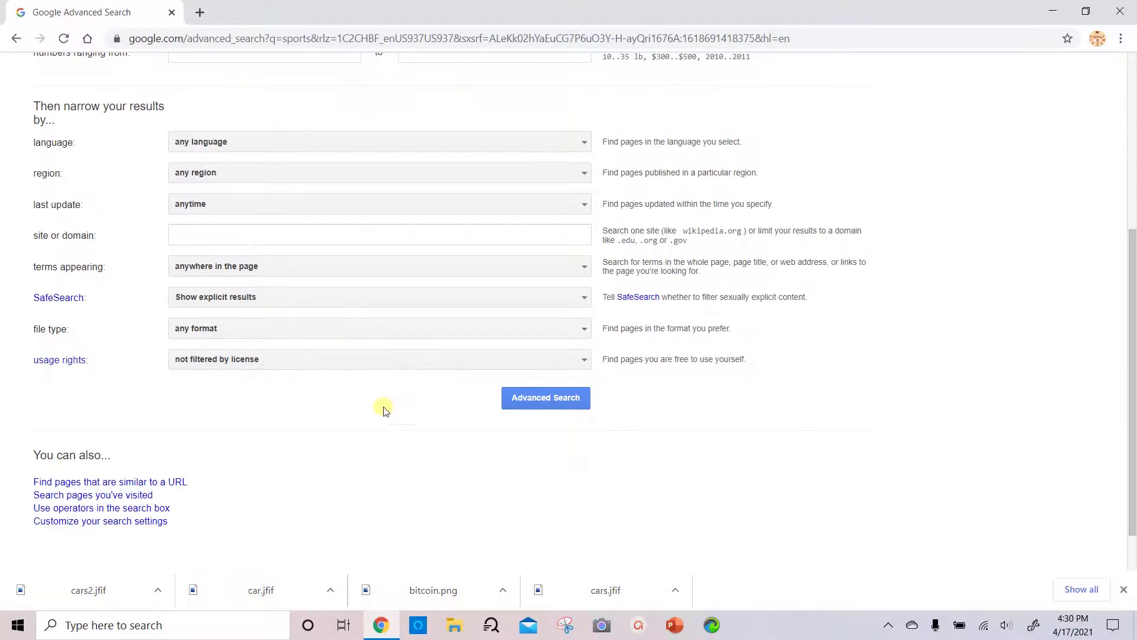
scroll(373, 416, "up", 1)
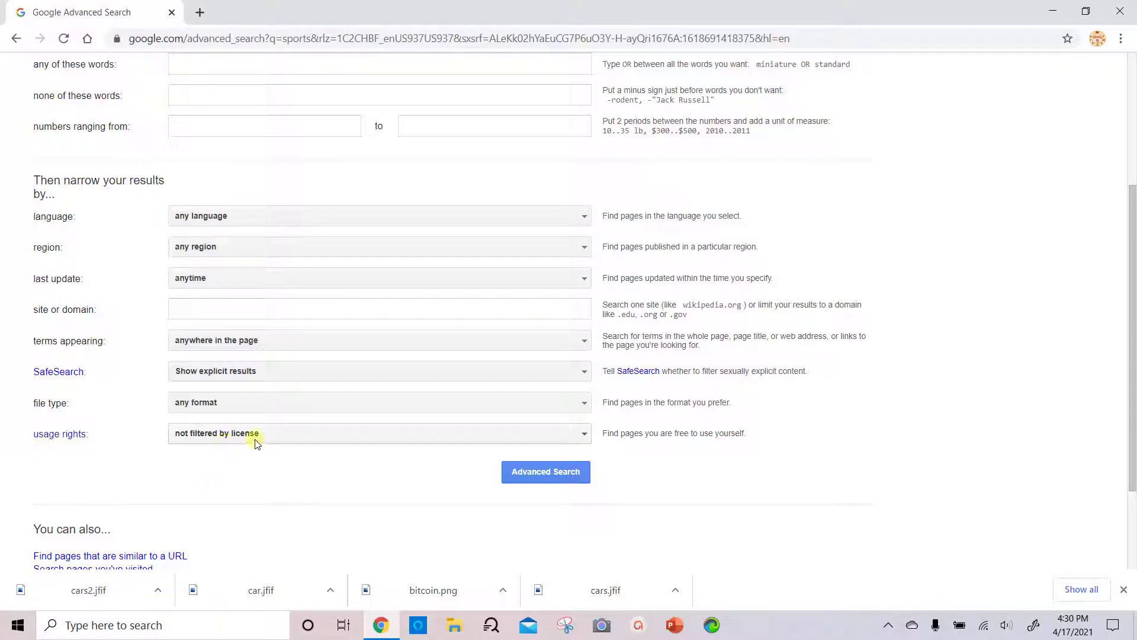
left_click(560, 436)
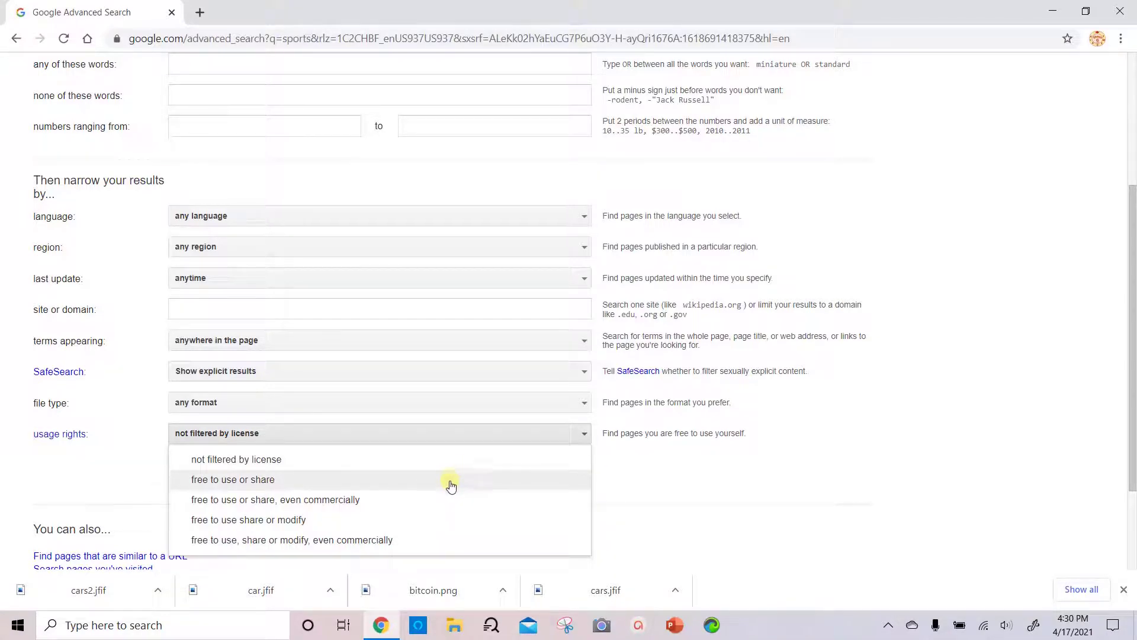
scroll(444, 503, "down", 1)
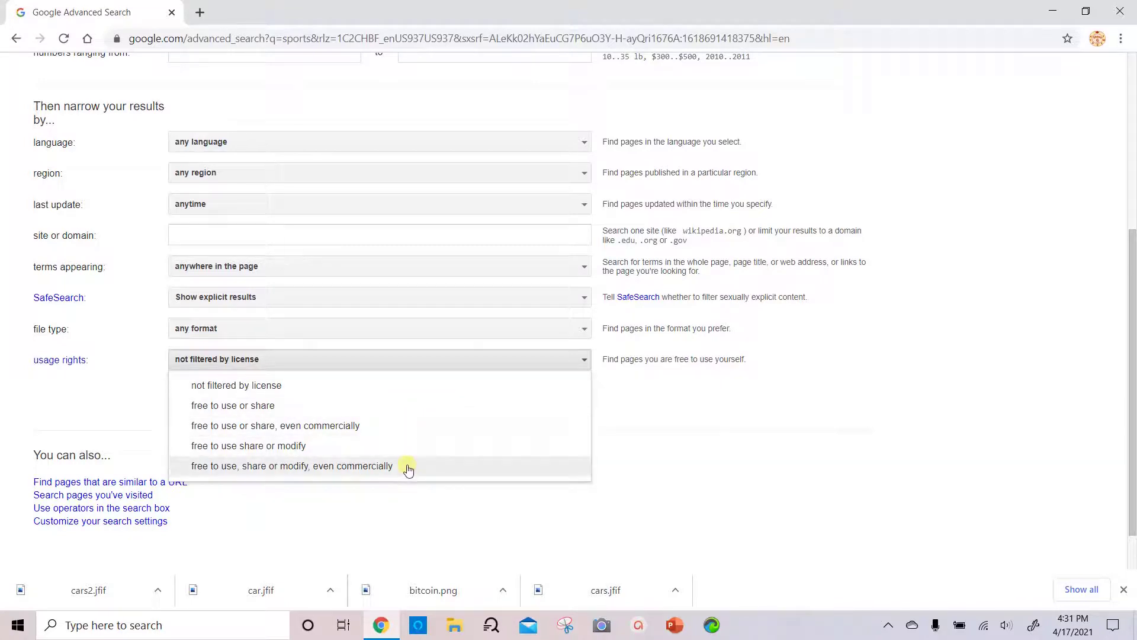
left_click(408, 466)
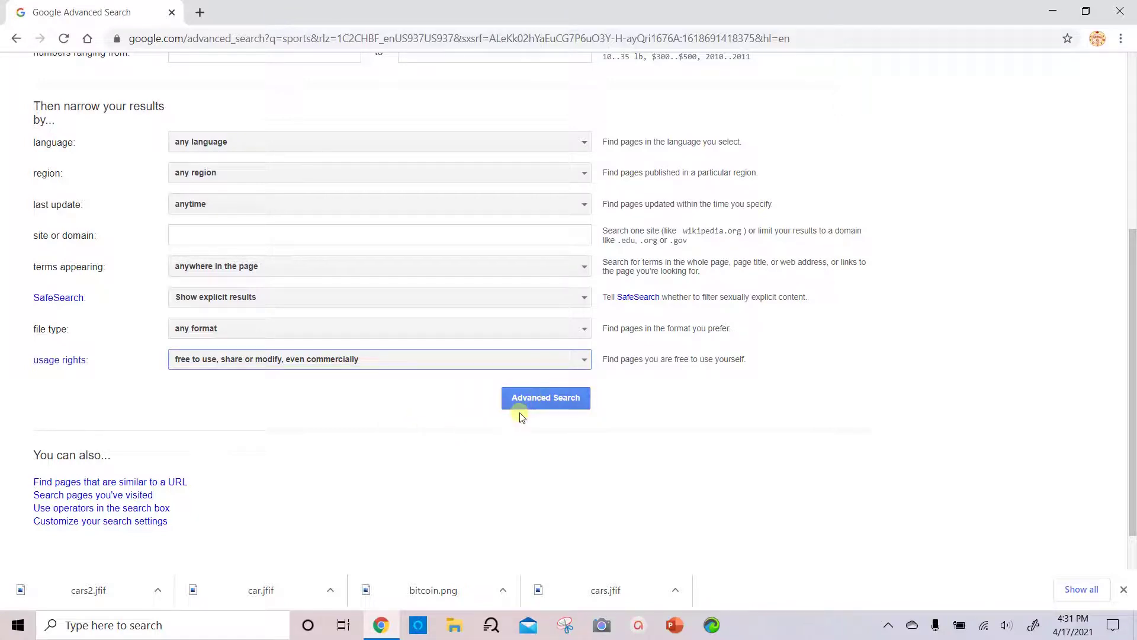
Step: Run the license-filtered sports search and view the results as images
left_click(540, 401)
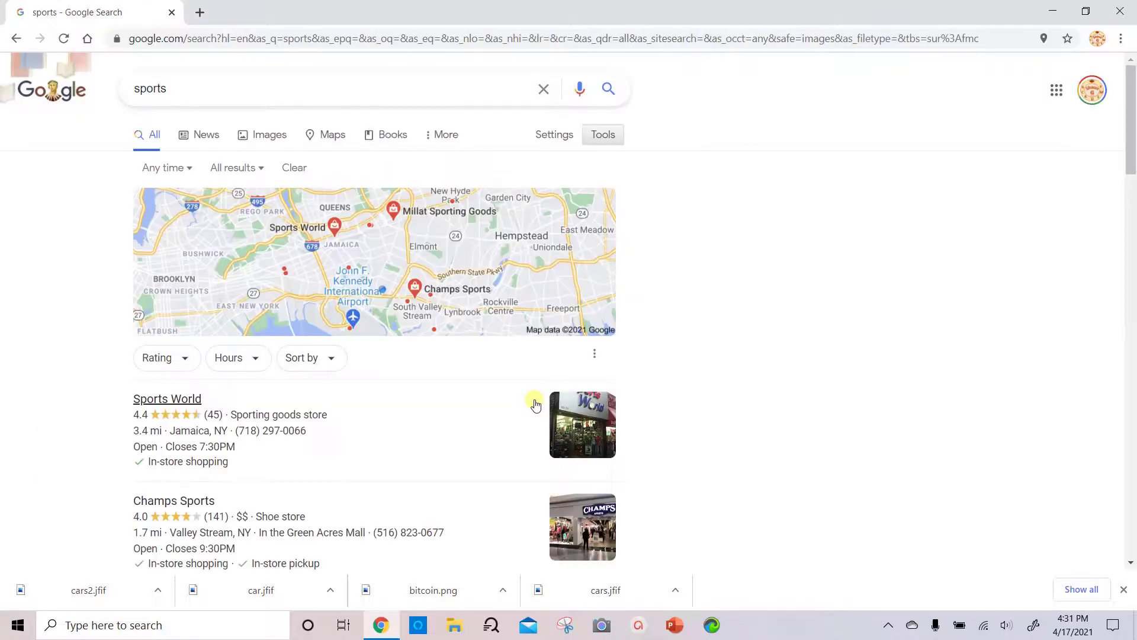
left_click(269, 141)
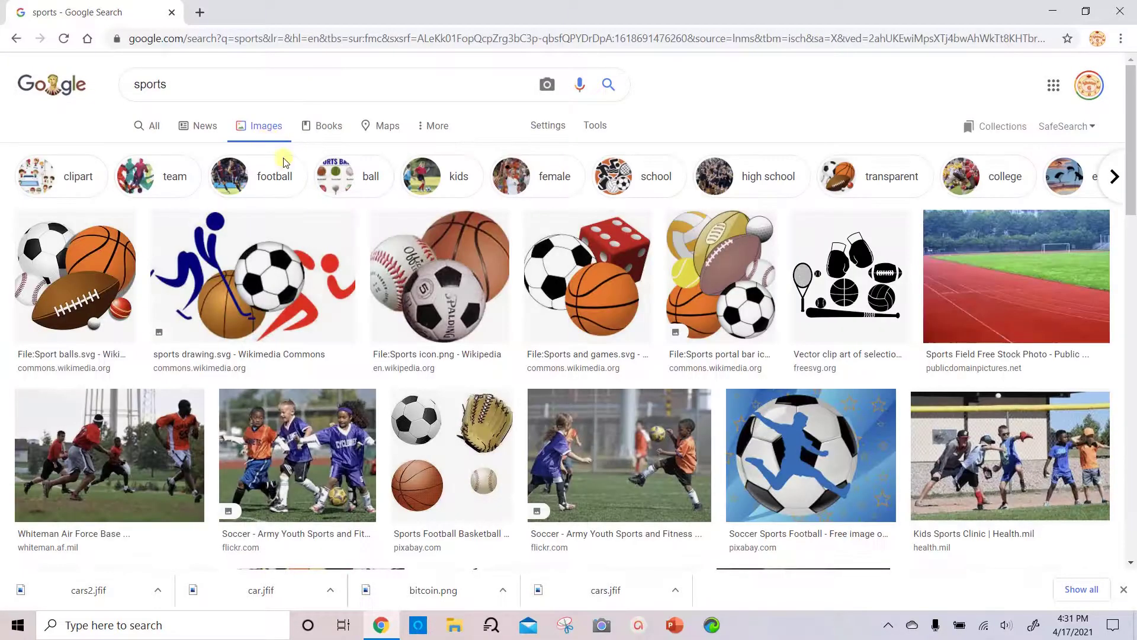
scroll(311, 438, "down", 1)
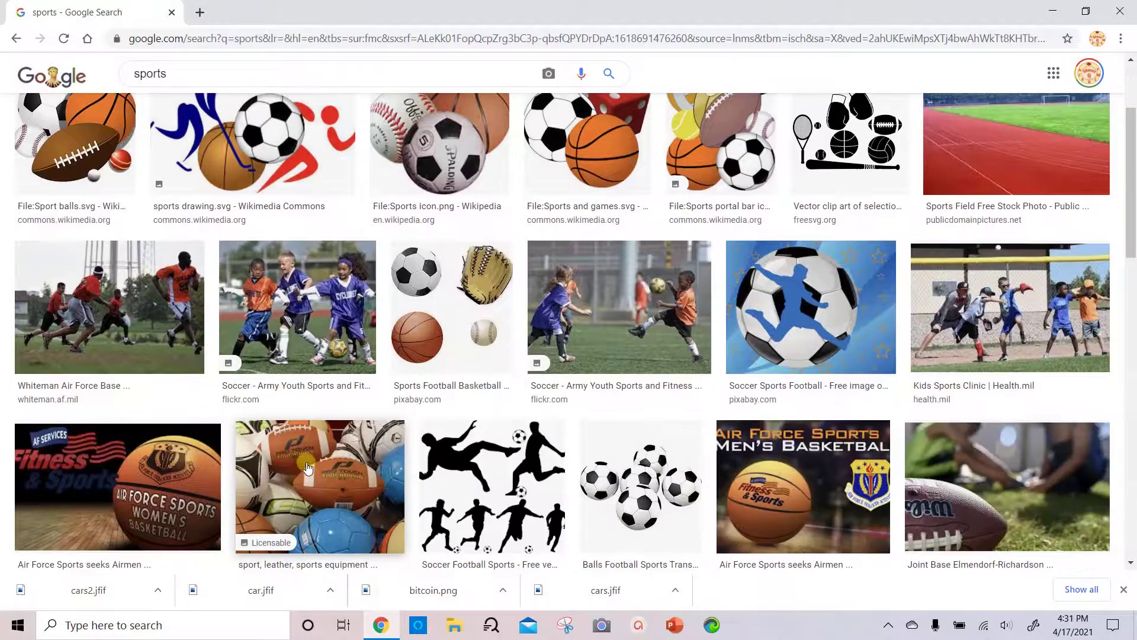
scroll(311, 439, "up", 1)
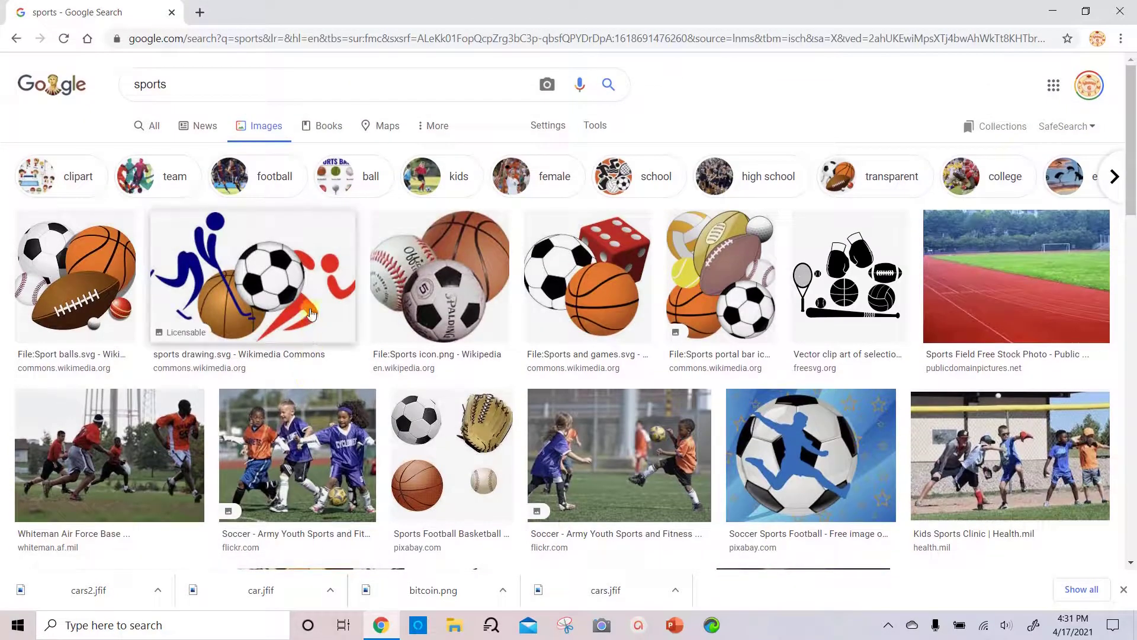